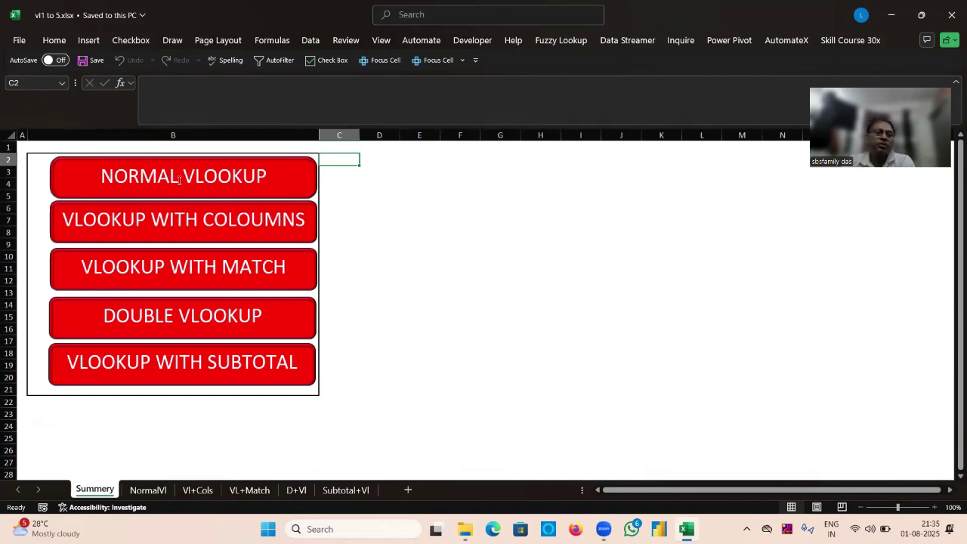
Clear the Post, Location and Salary results in L3:N3 of the lookup table on the NormalVl sheet.
{"action": "left_click", "coordinate": [161, 492]}
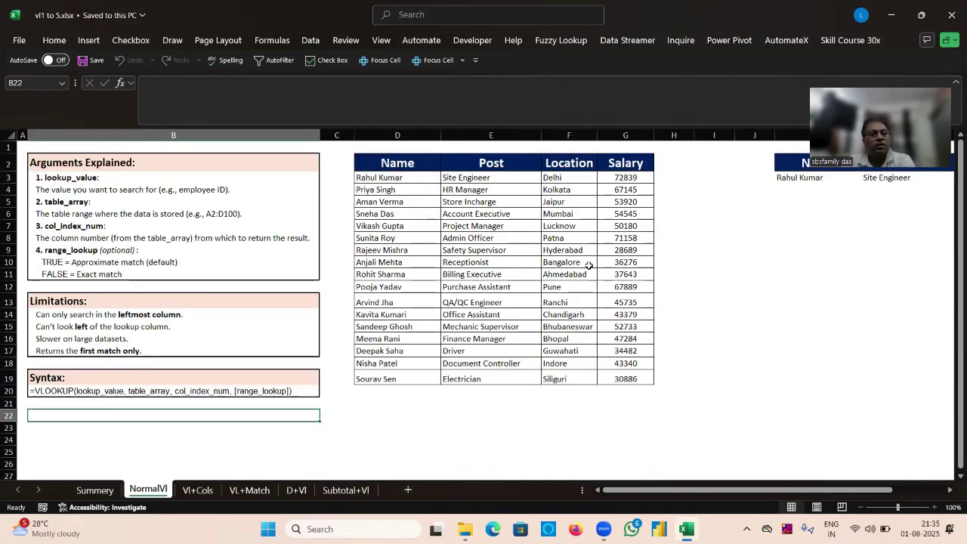
{"action": "left_click", "coordinate": [742, 230]}
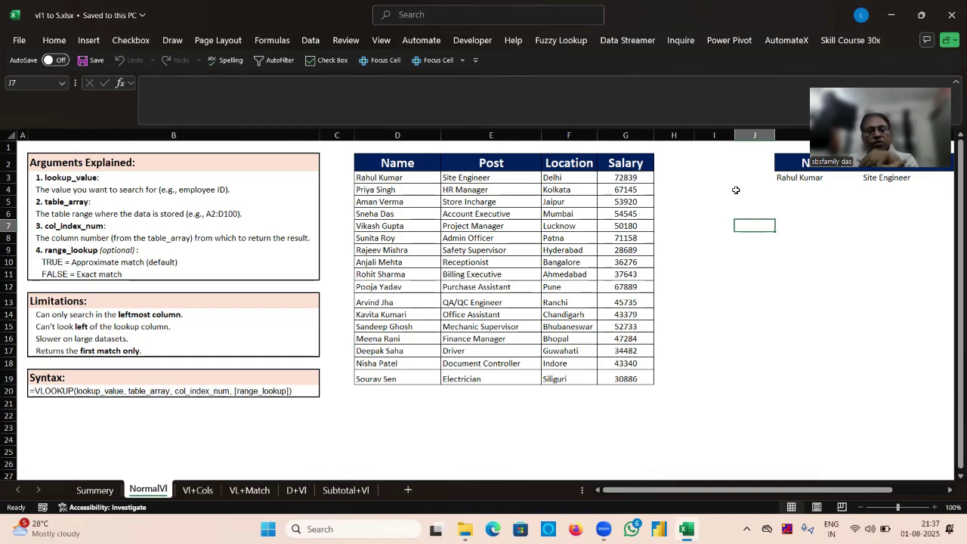
{"action": "left_click", "coordinate": [793, 230]}
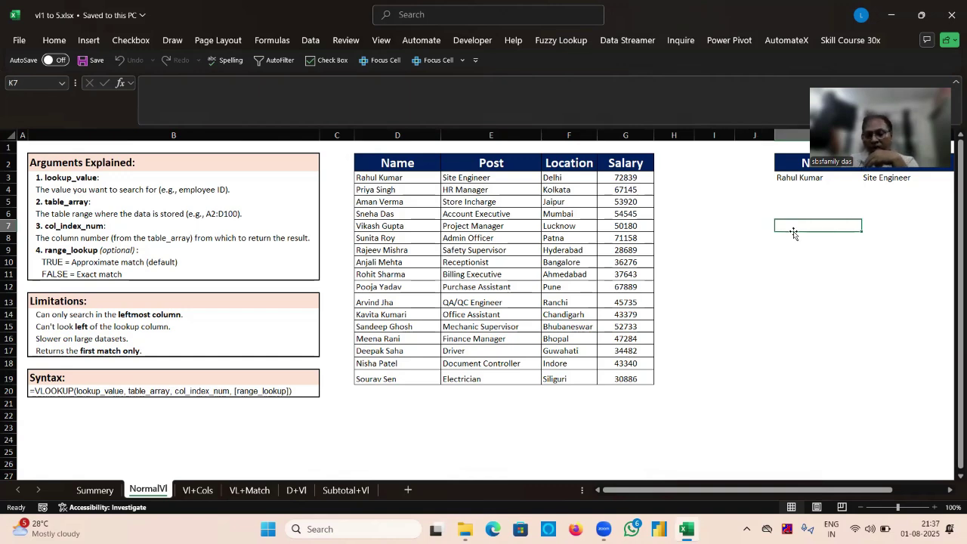
{"action": "key", "text": "Right"}
{"action": "key", "text": "Right"}
{"action": "key", "text": "Right"}
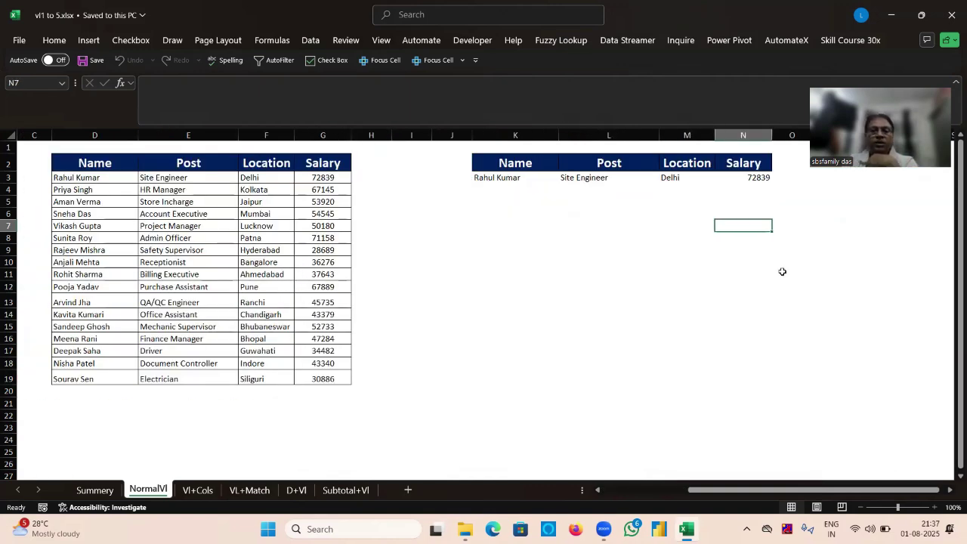
{"action": "left_click", "coordinate": [706, 262]}
{"action": "left_click", "coordinate": [514, 179]}
{"action": "left_click", "coordinate": [589, 179]}
{"action": "key", "text": "ctrl+shift+Right"}
{"action": "key", "text": "Delete"}
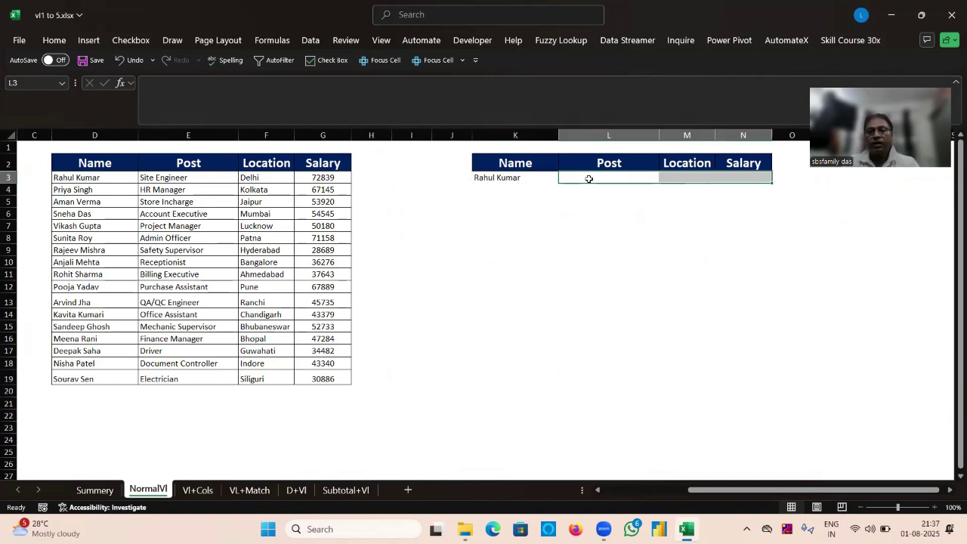
{"action": "left_click", "coordinate": [644, 234]}
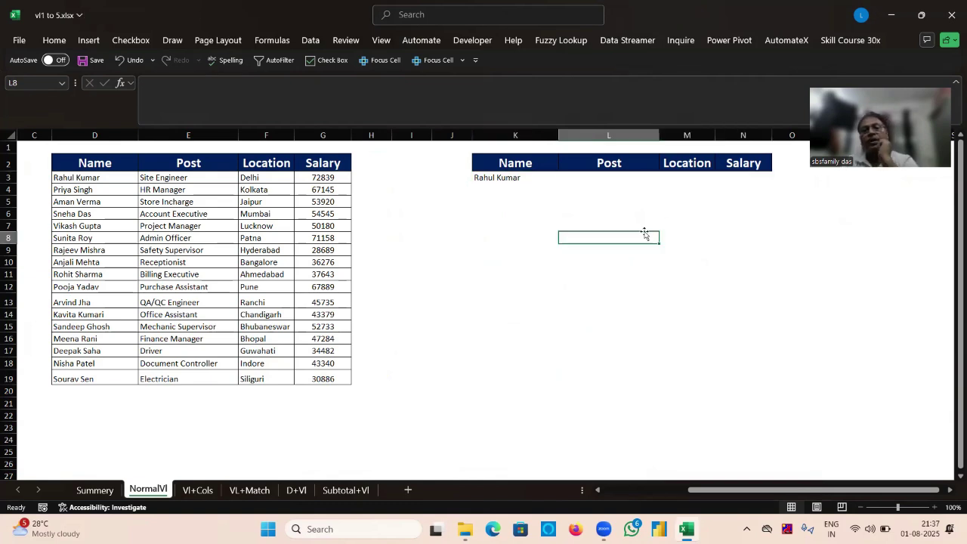
Enter =VLOOKUP(K3,D:G,2,0) in L3 to look up the post for the name in K3.
{"action": "left_click", "coordinate": [596, 180]}
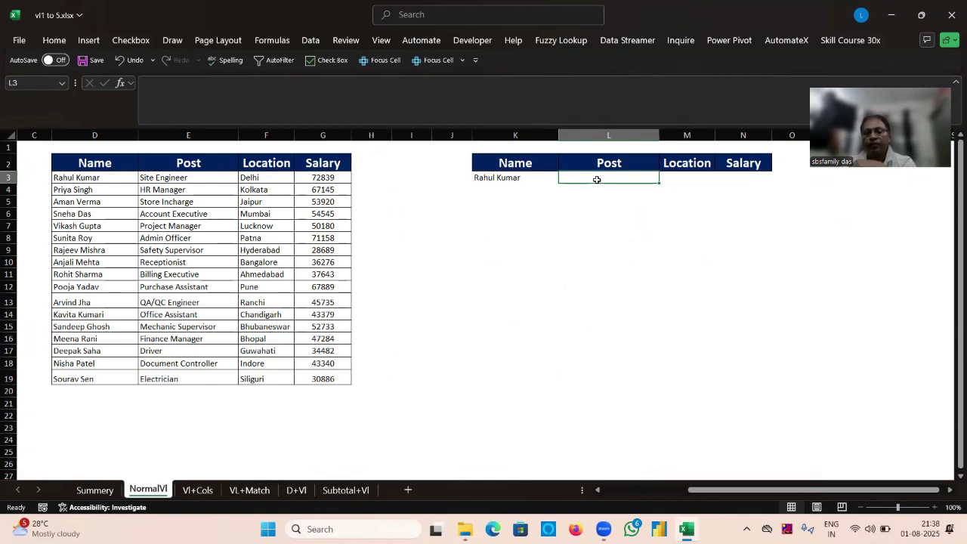
{"action": "type", "text": "="}
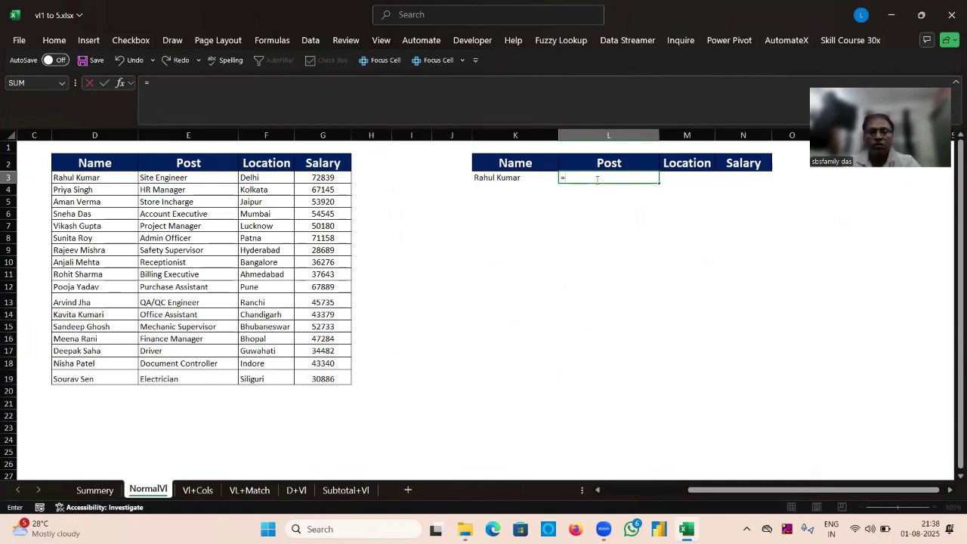
{"action": "type", "text": "vl"}
{"action": "key", "text": "Tab"}
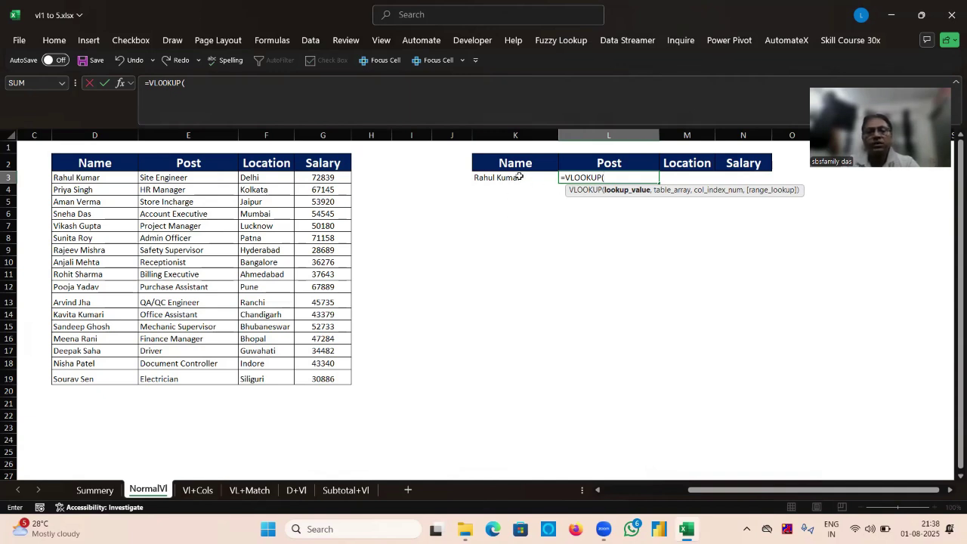
{"action": "left_click", "coordinate": [494, 179]}
{"action": "type", "text": ","}
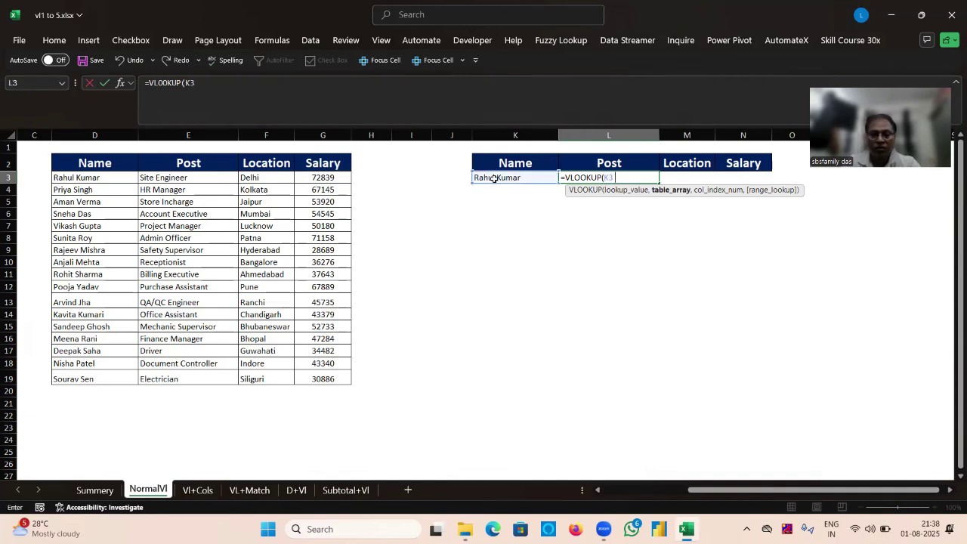
{"action": "left_click", "coordinate": [91, 134]}
{"action": "key", "text": "shift+Right"}
{"action": "key", "text": "shift+Right"}
{"action": "key", "text": "shift+Right"}
{"action": "type", "text": ","}
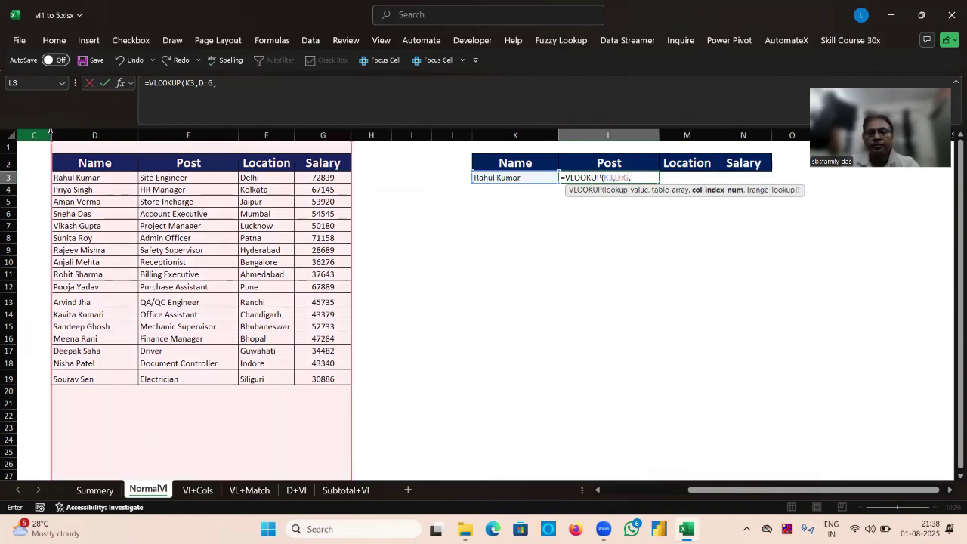
{"action": "type", "text": "2,0"}
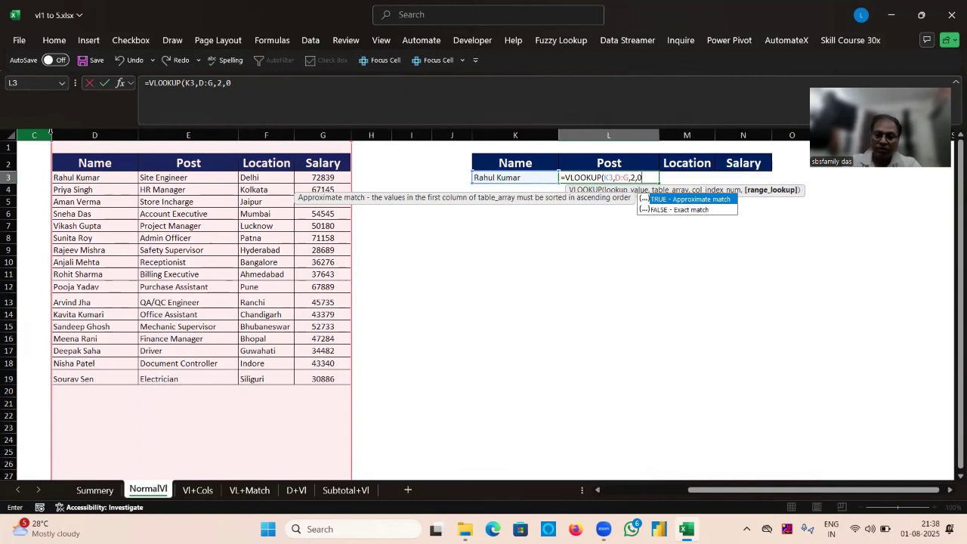
{"action": "key", "text": "Return"}
Lock the references in the L3 formula as $K3 and $D:$G, and fill it across to N3.
{"action": "left_click", "coordinate": [610, 177]}
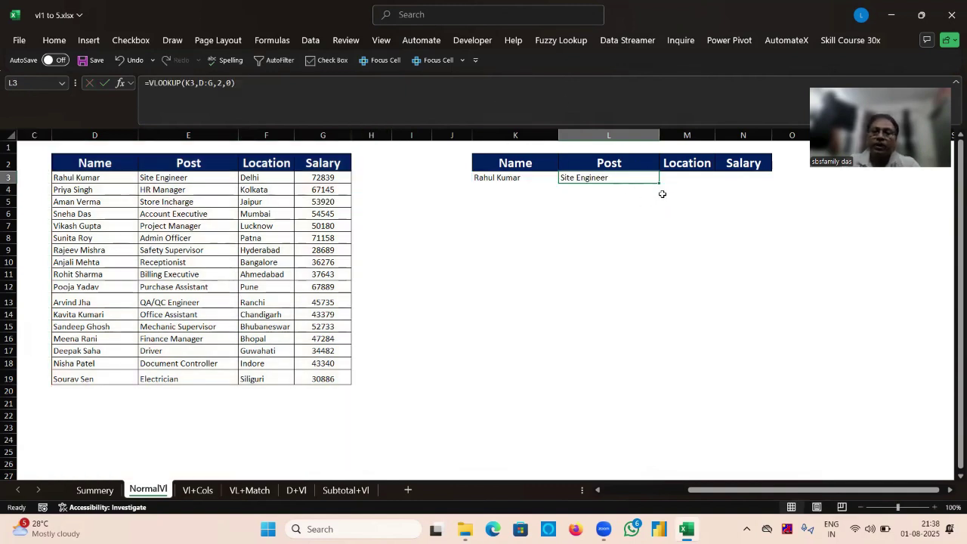
{"action": "left_click_drag", "start_coordinate": [657, 183], "coordinate": [664, 186]}
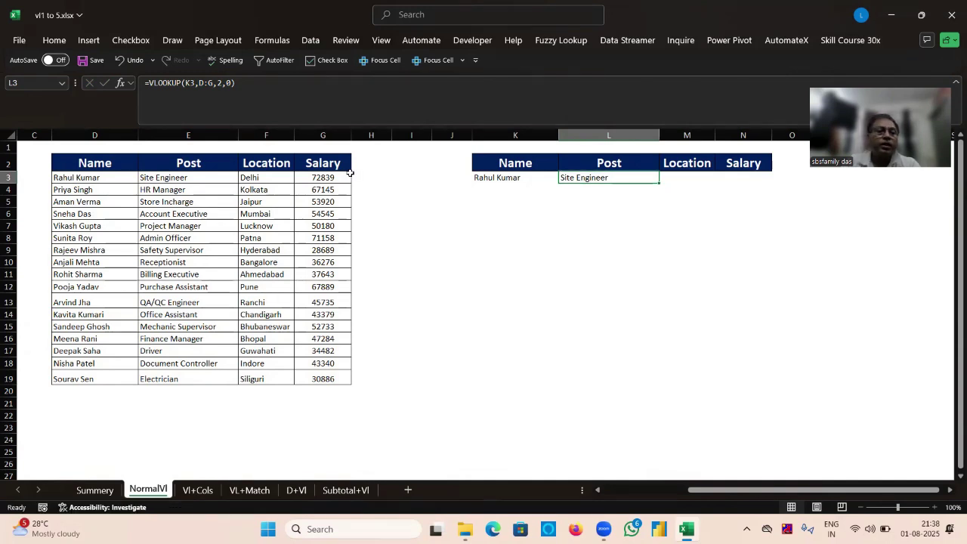
{"action": "double_click", "coordinate": [189, 83]}
{"action": "key", "text": "F4"}
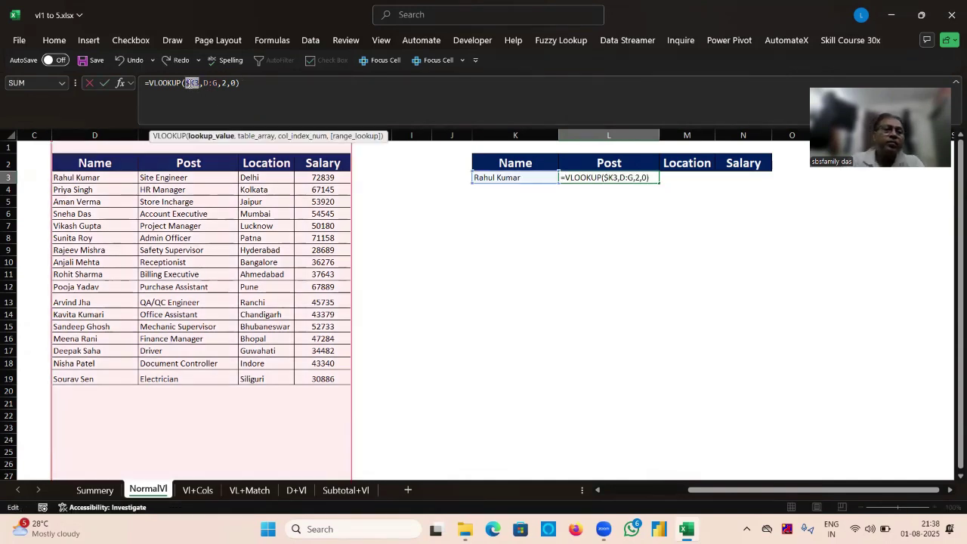
{"action": "key", "text": "Return"}
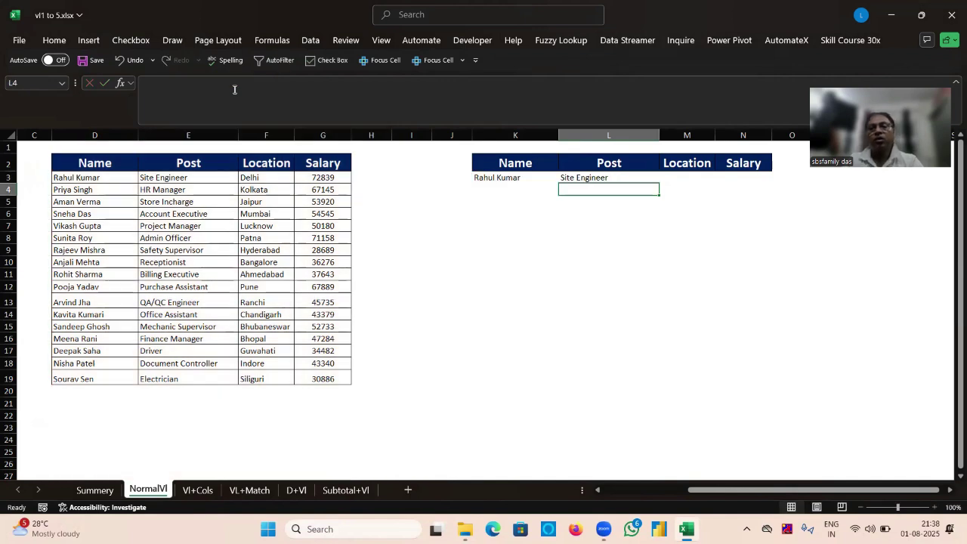
{"action": "left_click", "coordinate": [586, 176]}
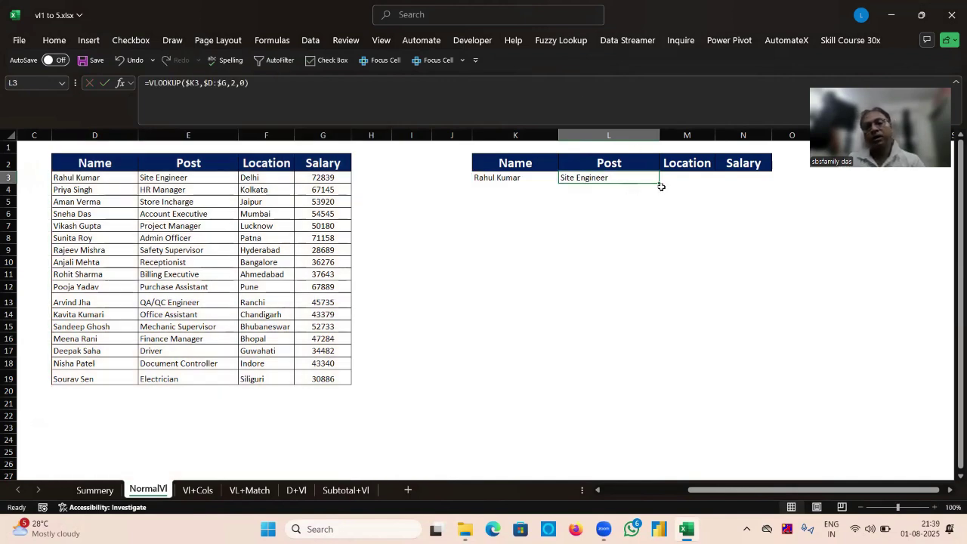
{"action": "left_click_drag", "start_coordinate": [660, 182], "coordinate": [746, 188]}
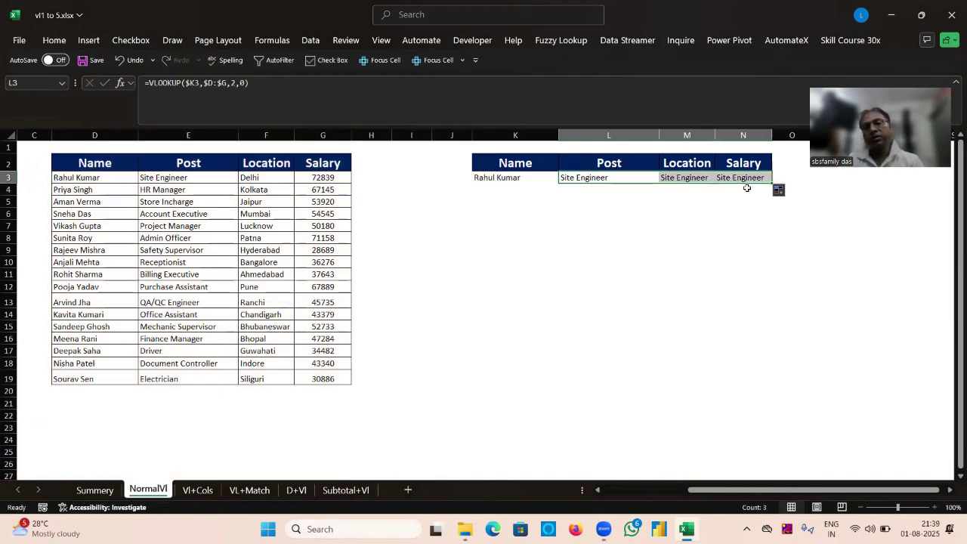
Change the column index in the Location formula in M3 to 3.
{"action": "left_click", "coordinate": [601, 181]}
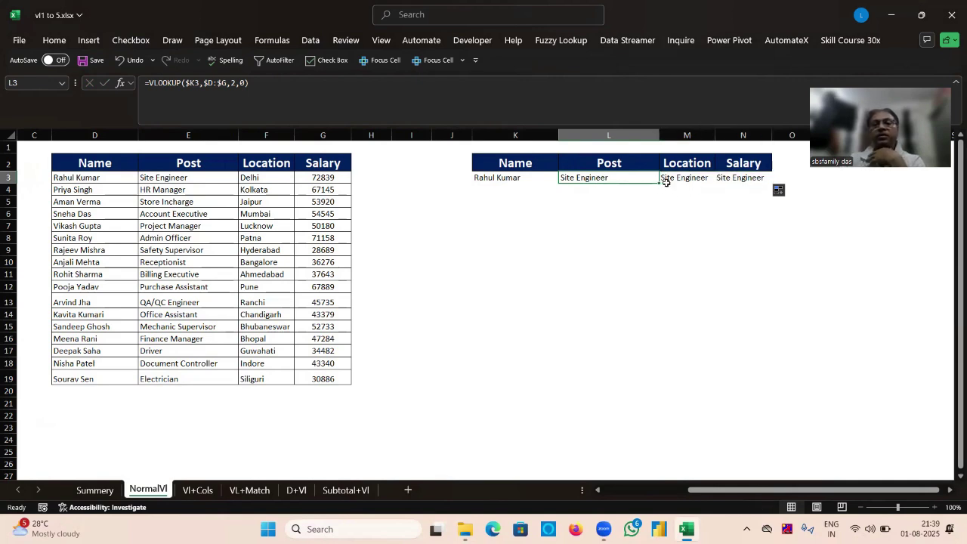
{"action": "left_click", "coordinate": [674, 177]}
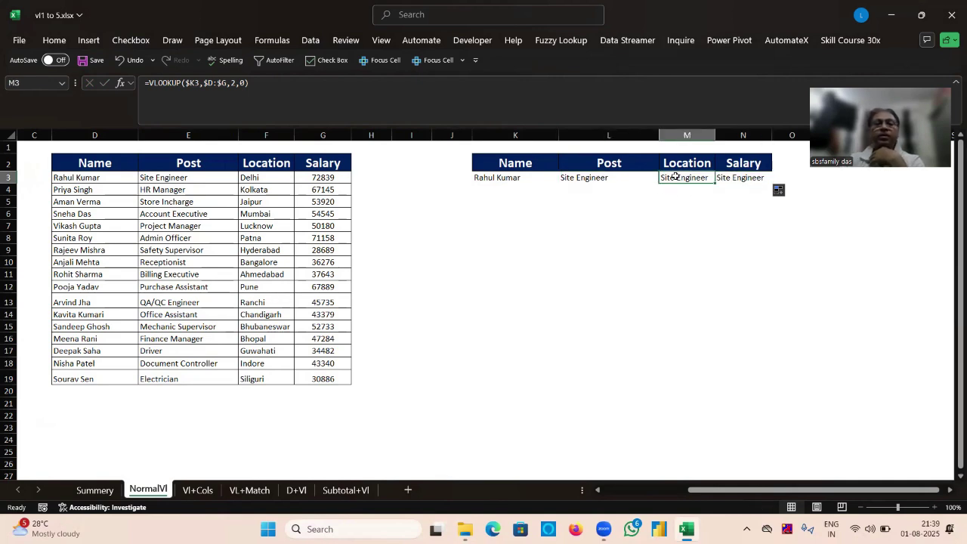
{"action": "left_click", "coordinate": [237, 82]}
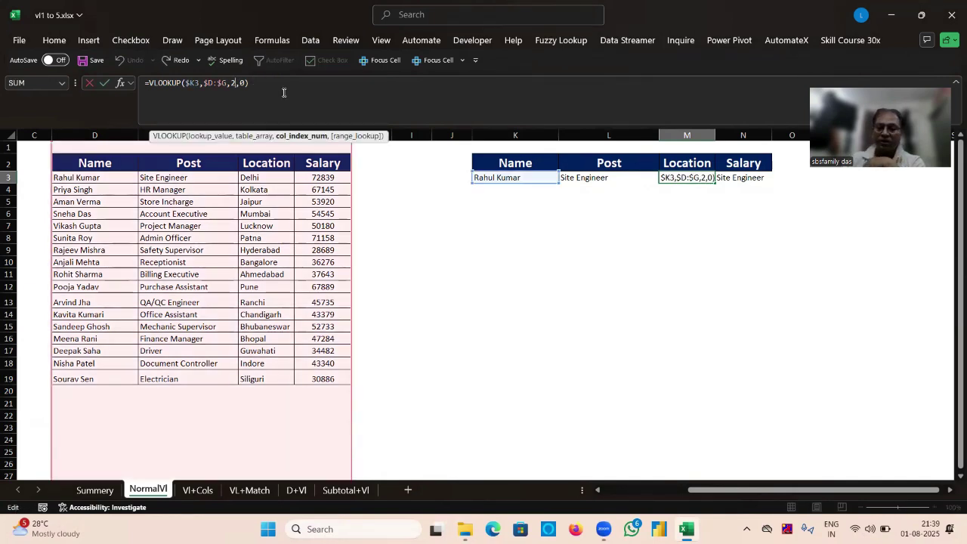
{"action": "key", "text": "BackSpace"}
{"action": "type", "text": "3"}
{"action": "key", "text": "Return"}
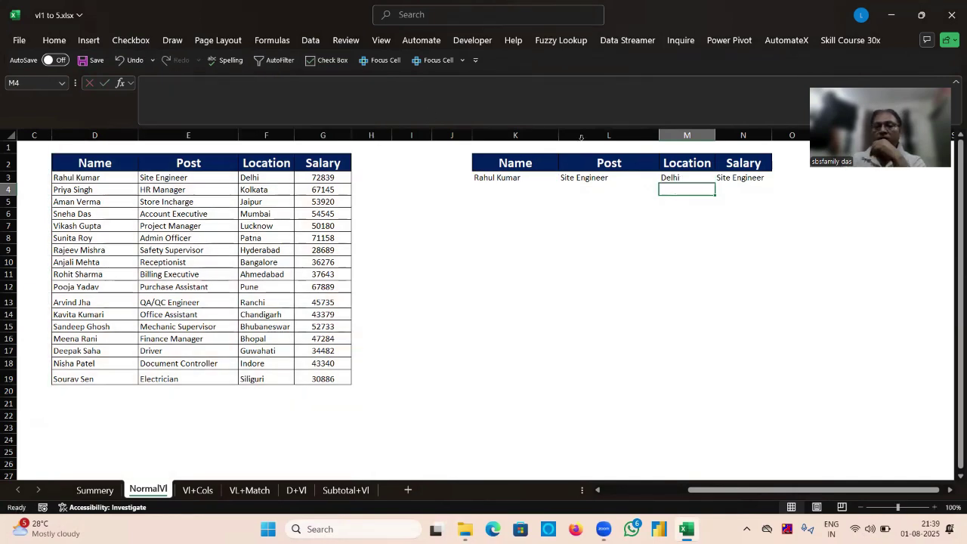
Change the column index in the Salary formula in N3 to 4.
{"action": "left_click", "coordinate": [727, 176]}
{"action": "left_click", "coordinate": [237, 83]}
{"action": "key", "text": "BackSpace"}
{"action": "type", "text": "4"}
{"action": "key", "text": "Return"}
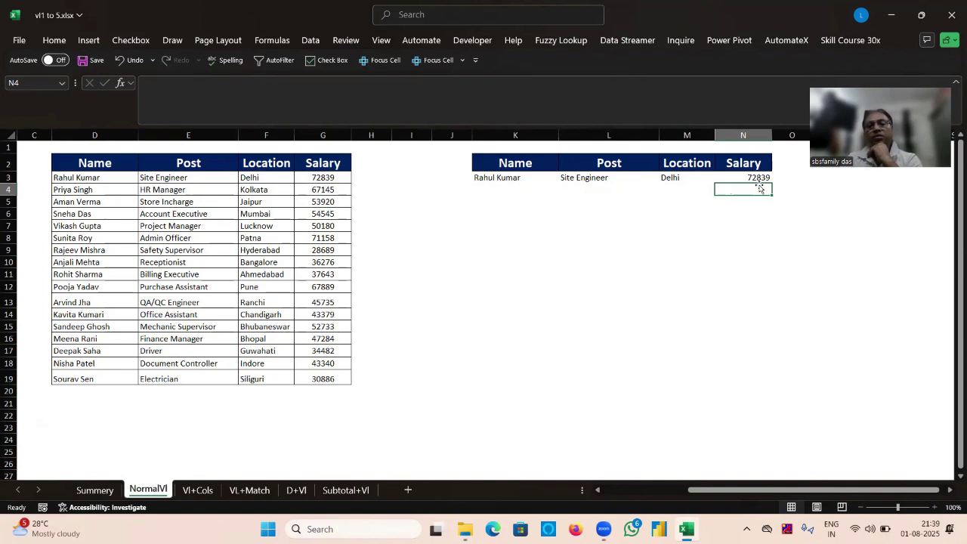
{"action": "left_click", "coordinate": [510, 180]}
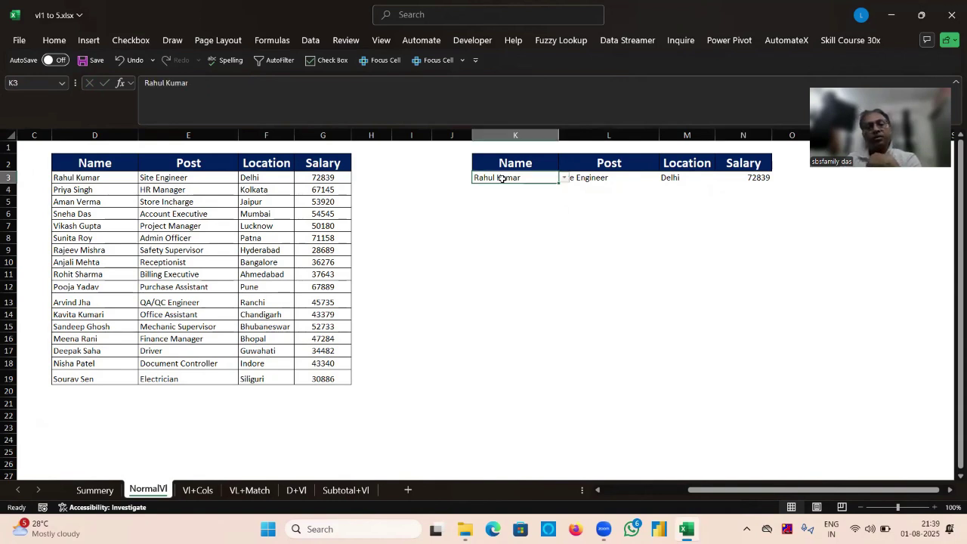
{"action": "left_click", "coordinate": [451, 276]}
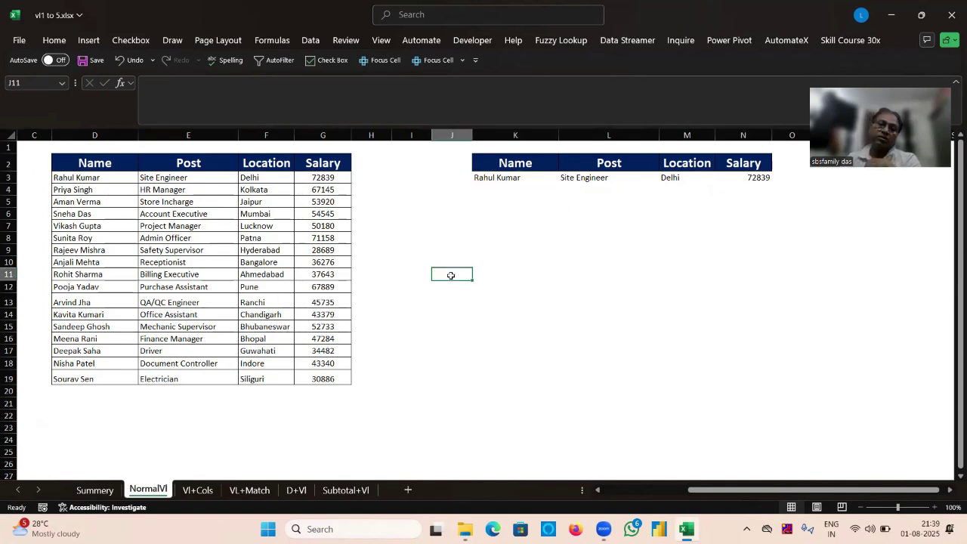
{"action": "left_click", "coordinate": [198, 490]}
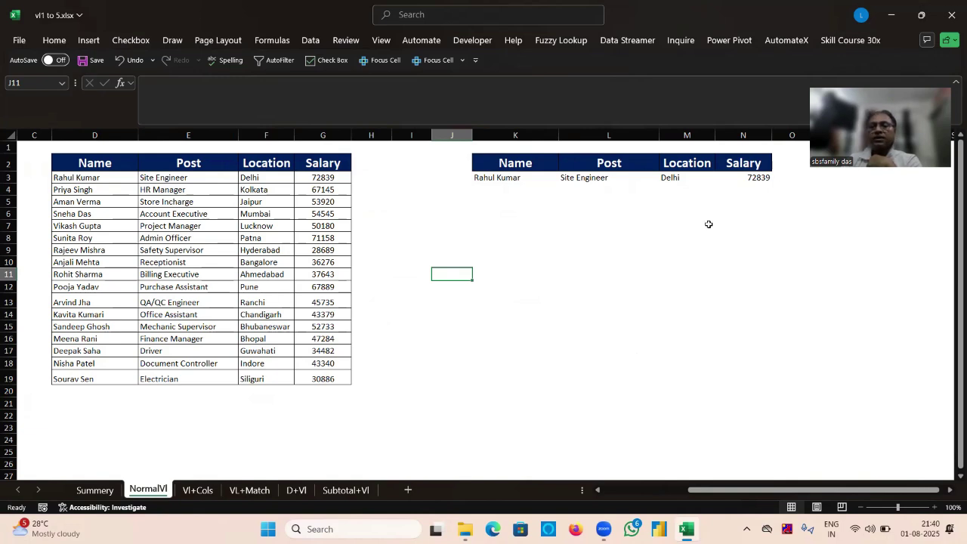
{"action": "left_click", "coordinate": [682, 247]}
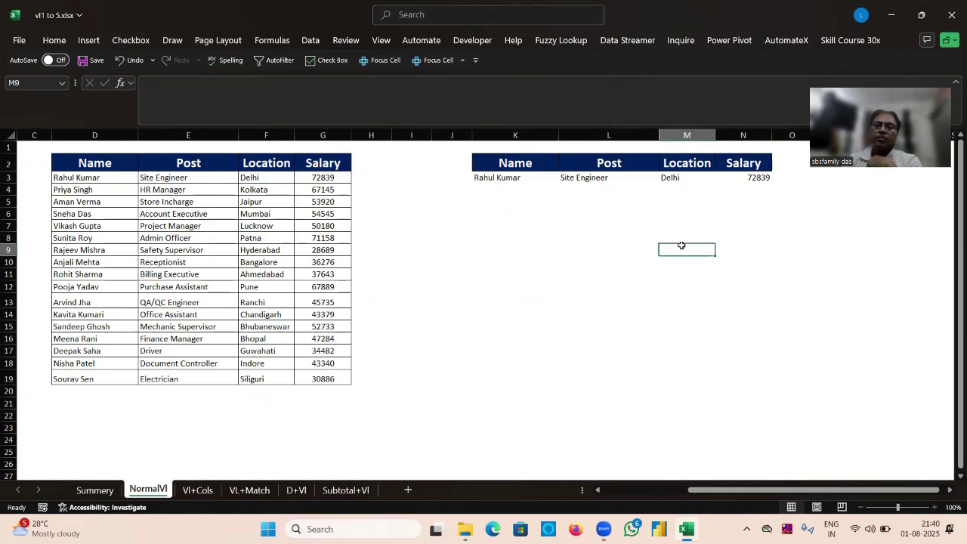